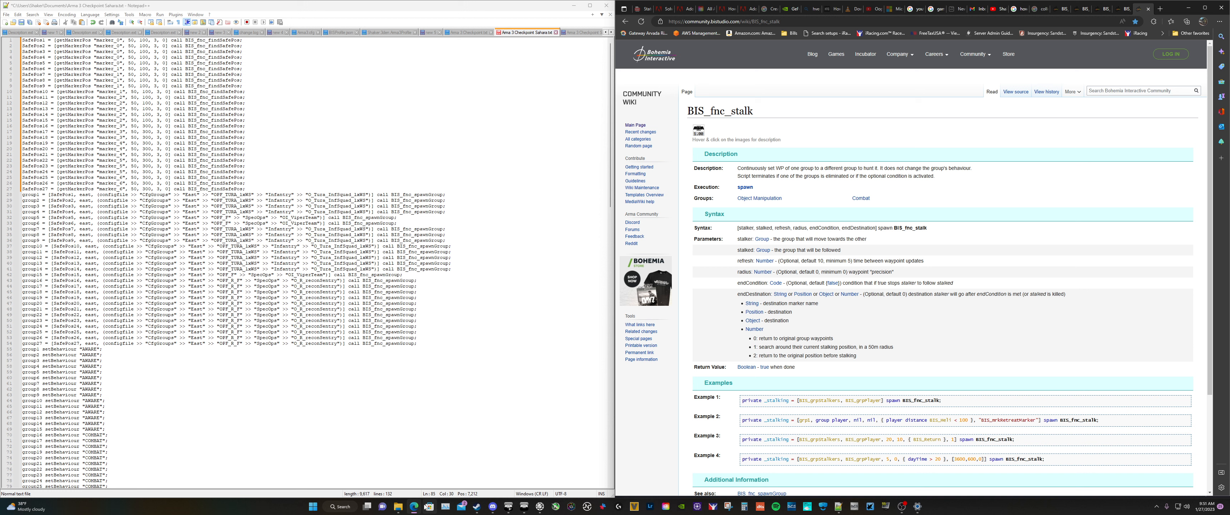
Switch to the Arma 3 Eden editor and examine the scenario map around the officer unit and marker_5
mouse_move(30, 506)
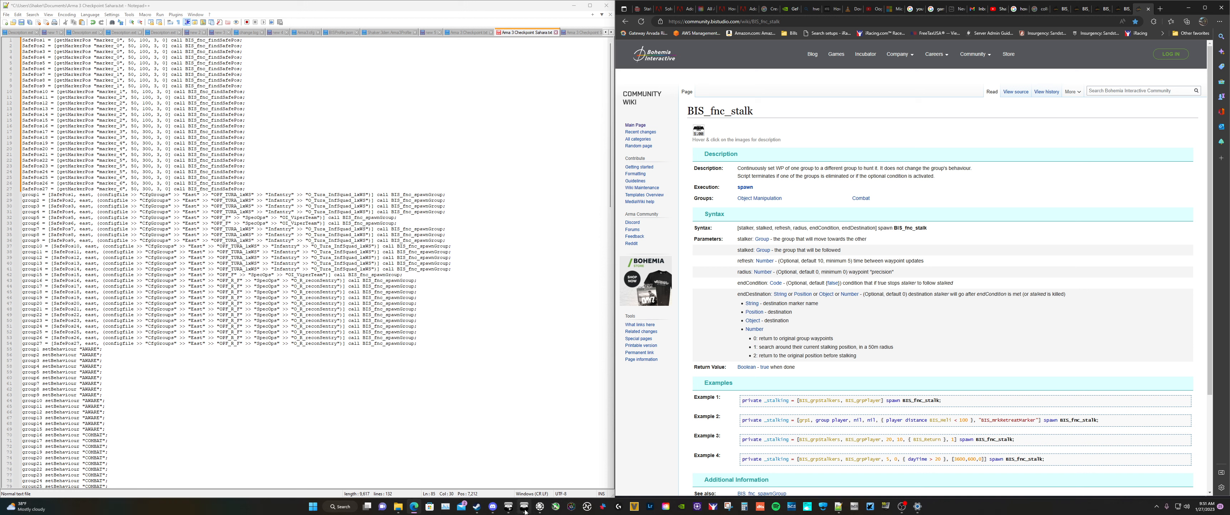
left_click(525, 510)
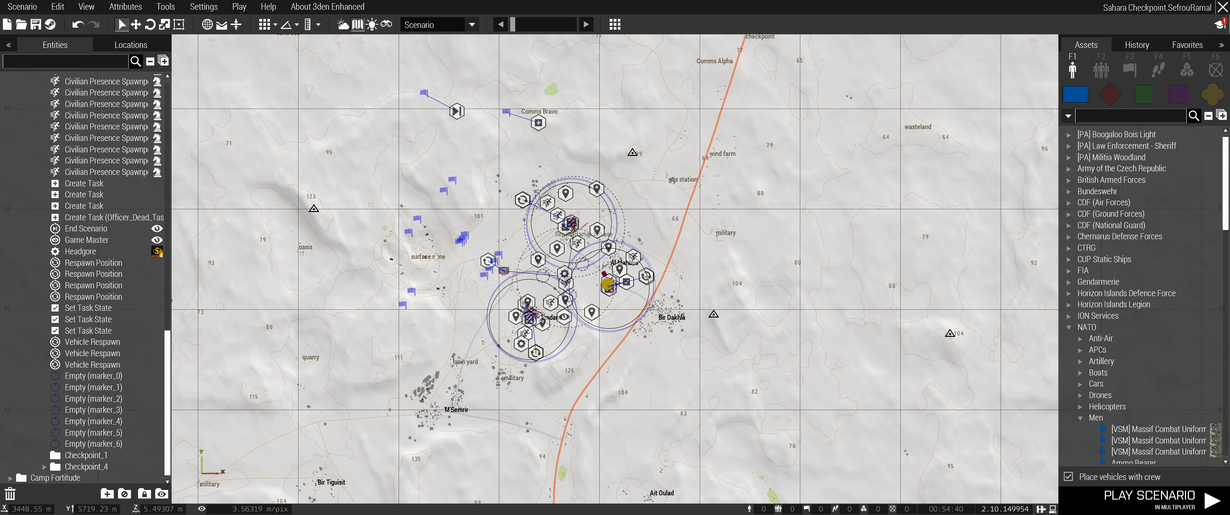
scroll(639, 330, "up", 3)
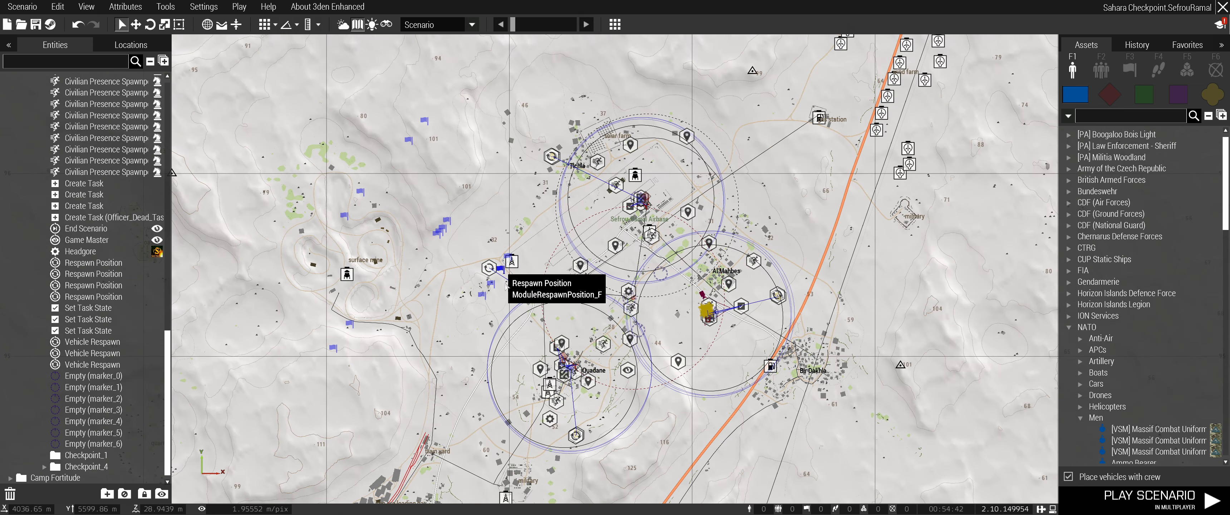
scroll(628, 301, "up", 3)
scroll(628, 301, "up", 3)
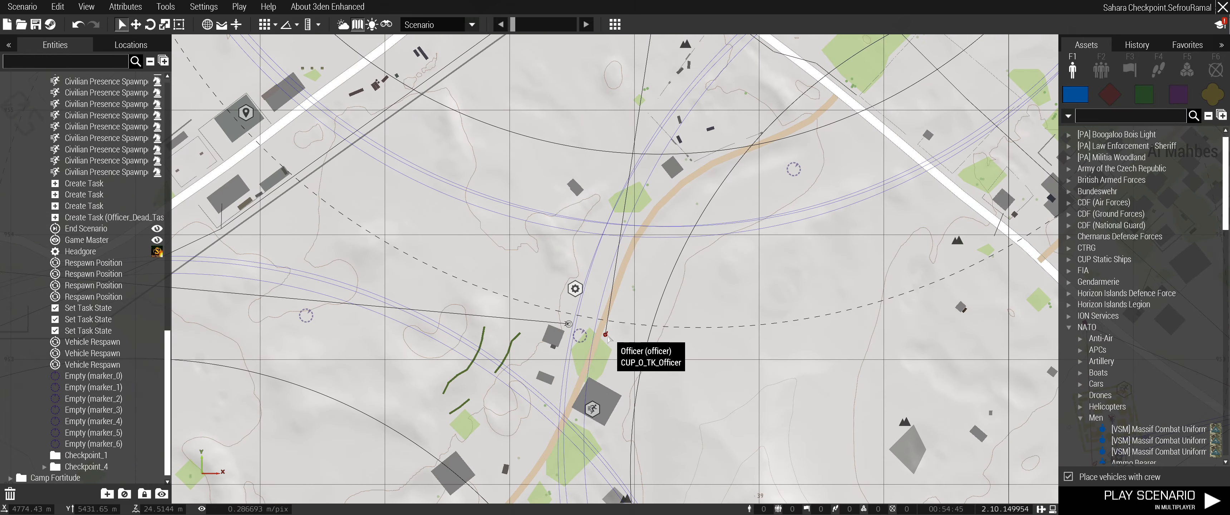
scroll(603, 334, "down", 3)
scroll(603, 335, "down", 1)
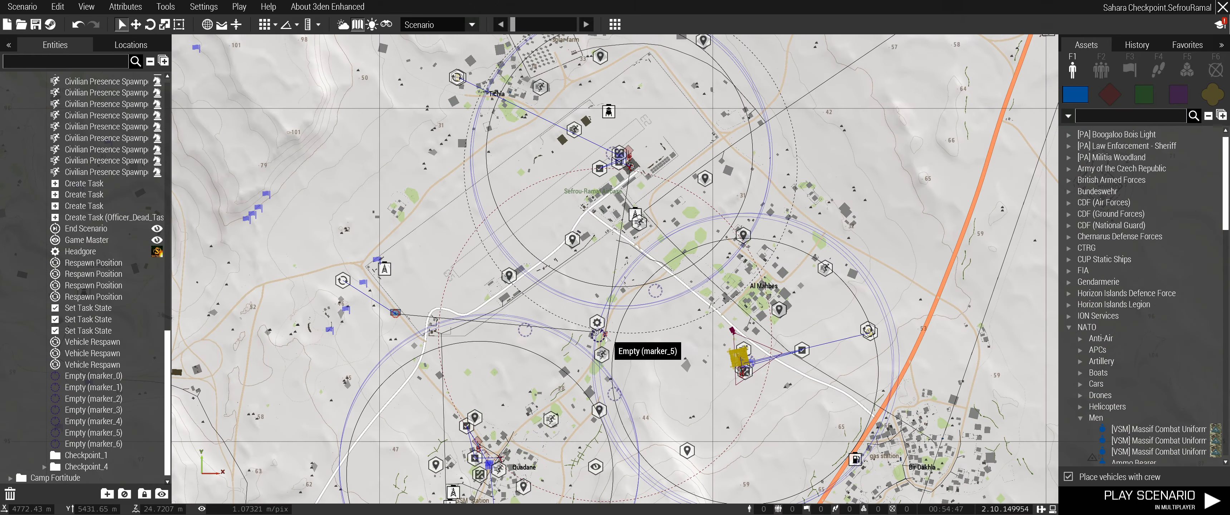
scroll(603, 336, "down", 3)
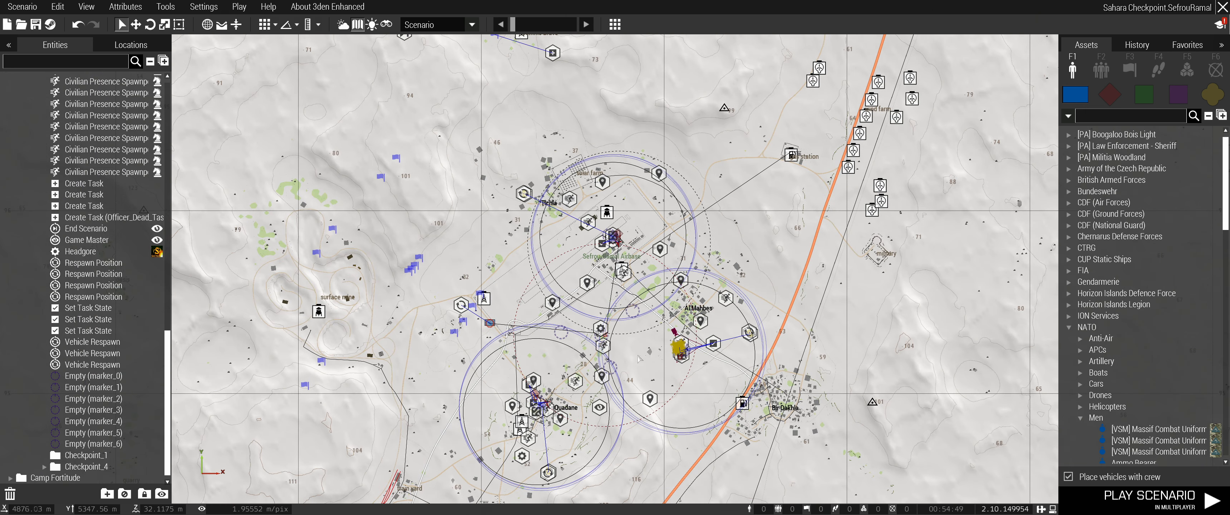
Examine the wider scenario area on the map, from the circled town zones to the surrounding terrain
right_click_drag(758, 414, 778, 276)
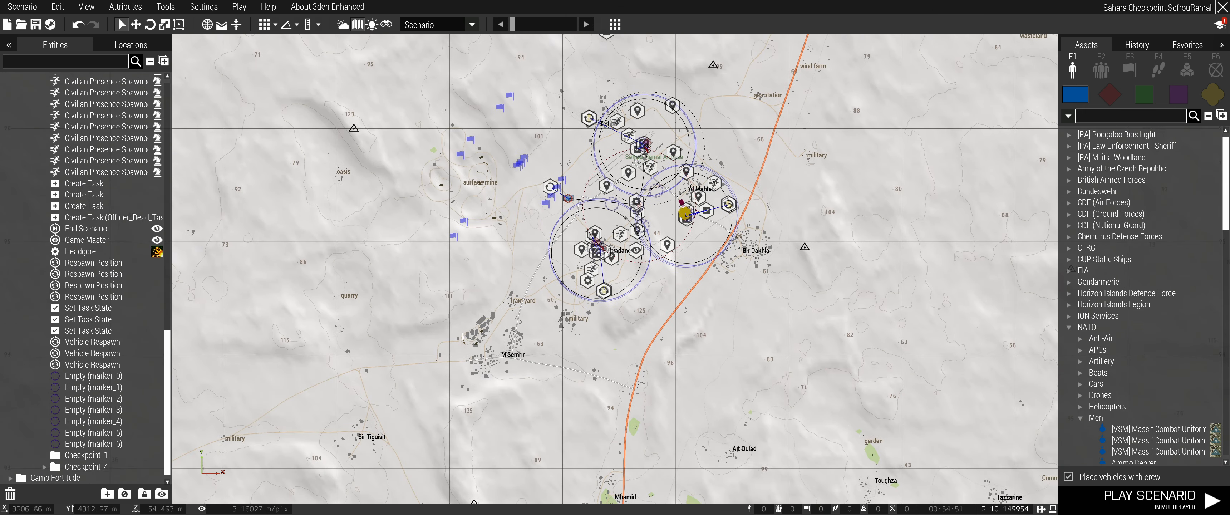
scroll(464, 341, "up", 1)
right_click_drag(477, 274, 452, 369)
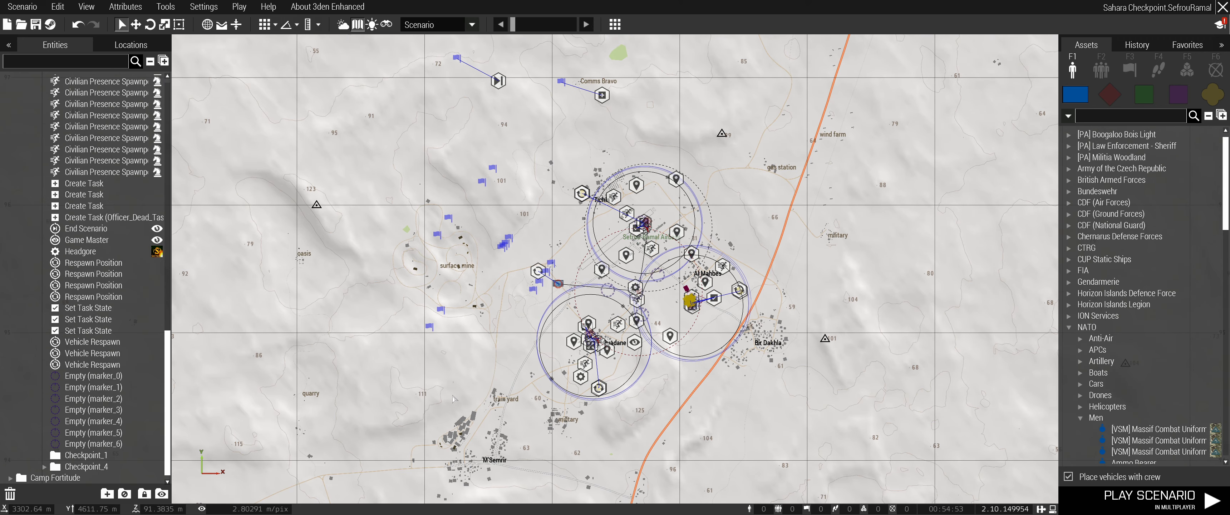
scroll(470, 367, "up", 5)
scroll(547, 366, "down", 5)
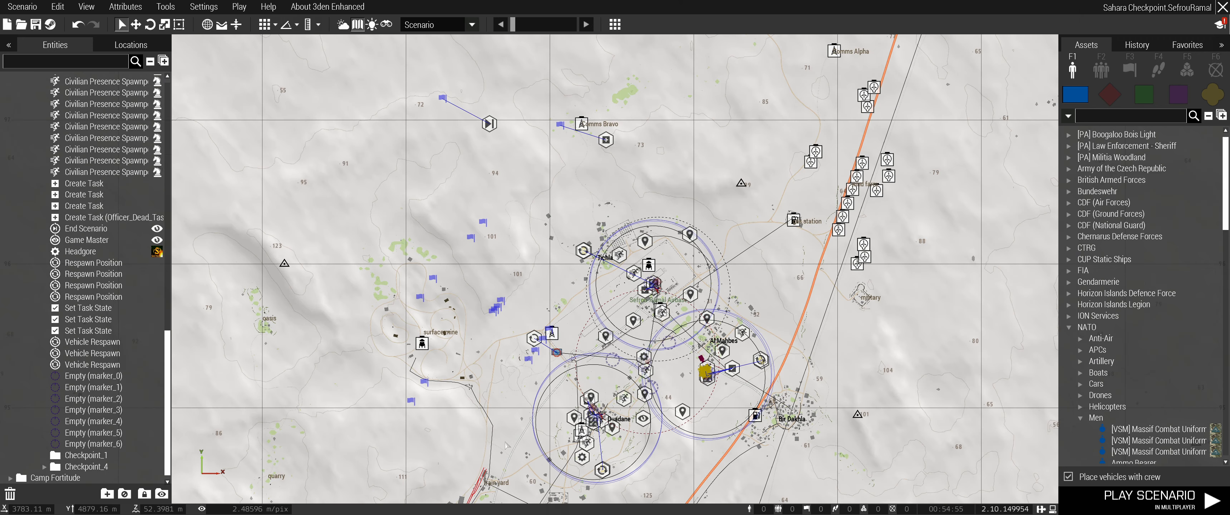
scroll(351, 192, "up", 1)
right_click_drag(351, 192, 318, 176)
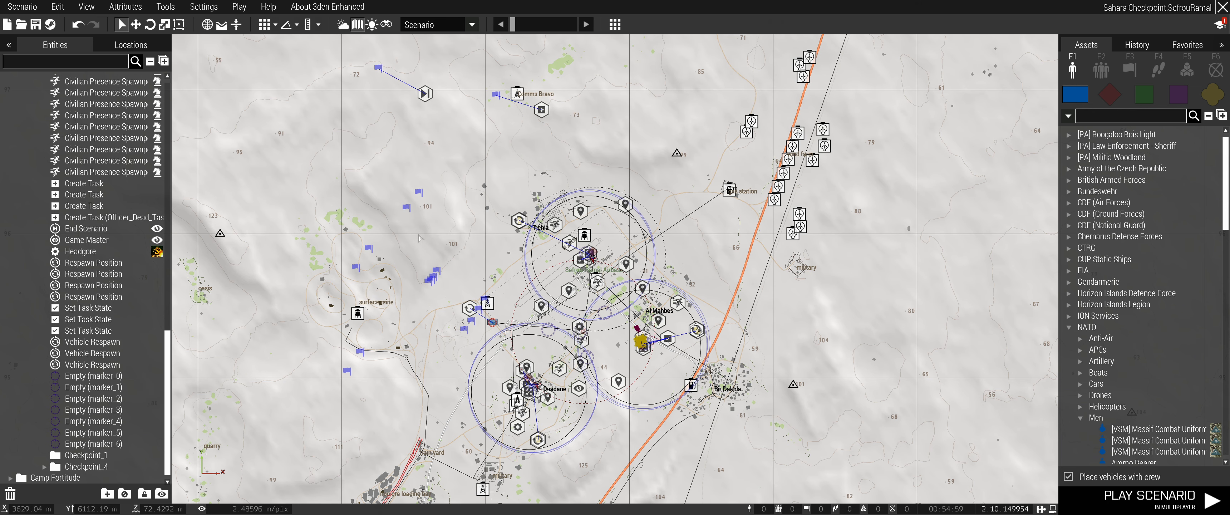
scroll(442, 292, "down", 2)
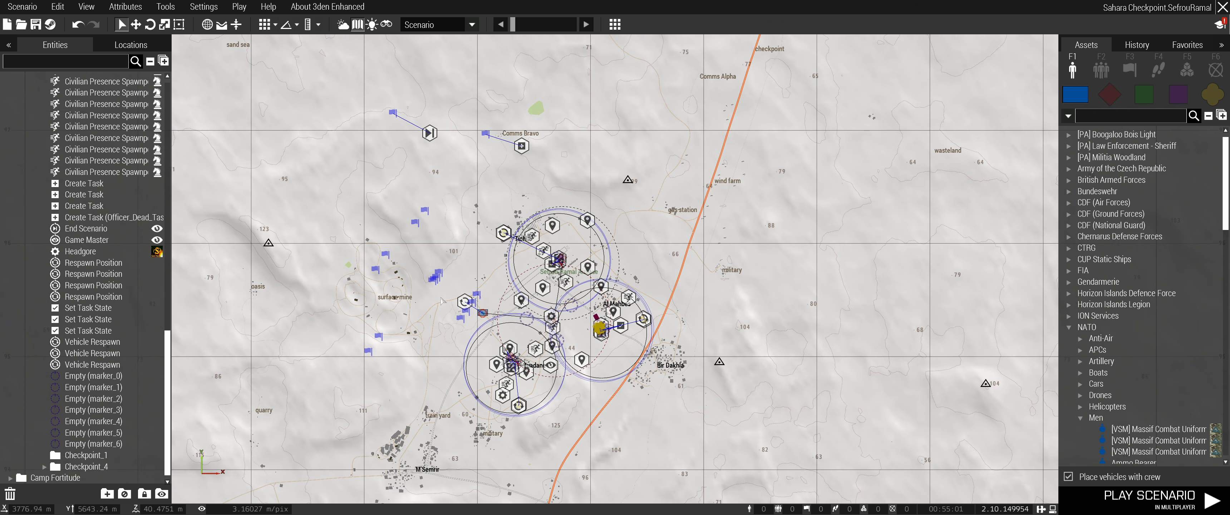
Open the Officer unit's attributes, review its placement radius, control and state settings, and close them without changes
scroll(549, 330, "up", 8)
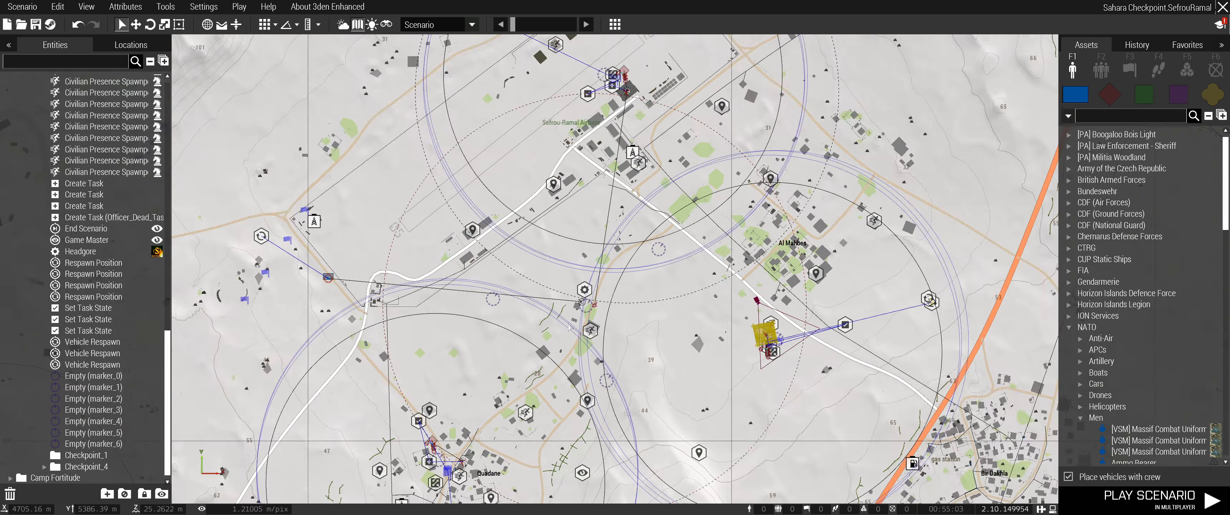
scroll(570, 328, "up", 10)
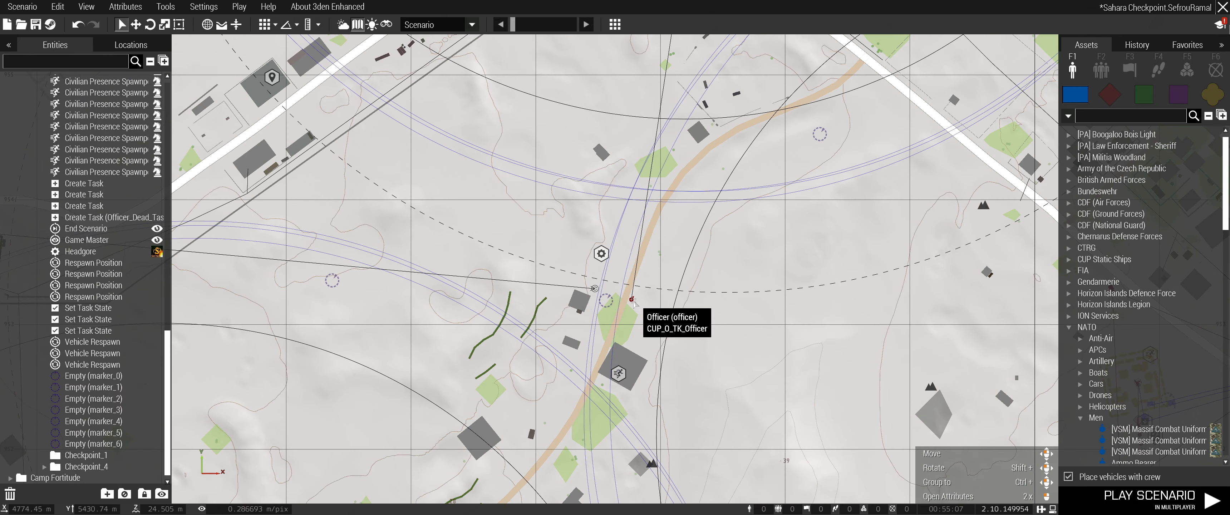
double_click(631, 300)
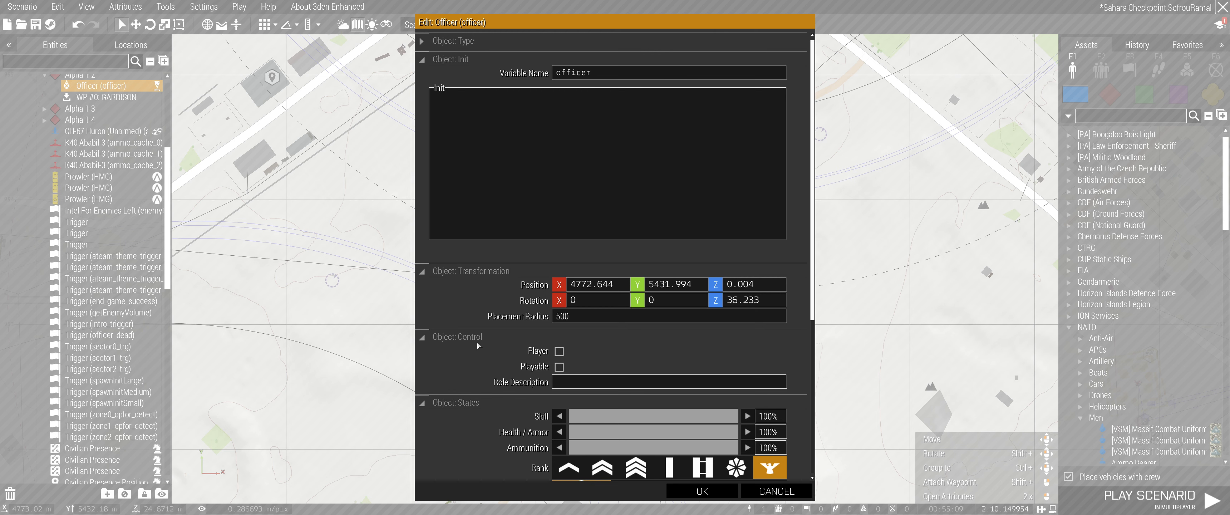
scroll(483, 353, "down", 5)
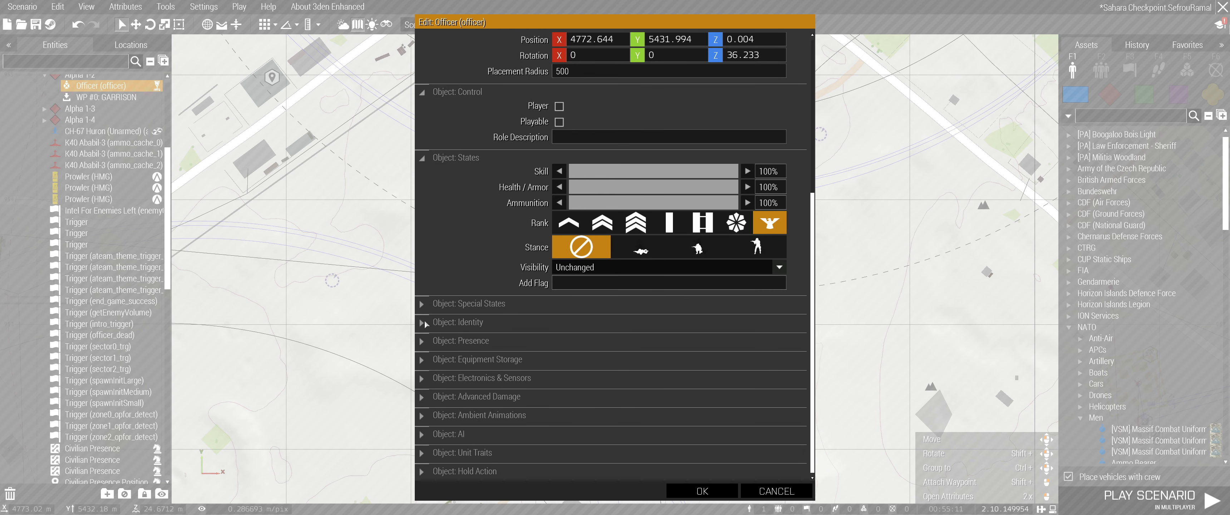
scroll(430, 323, "up", 2)
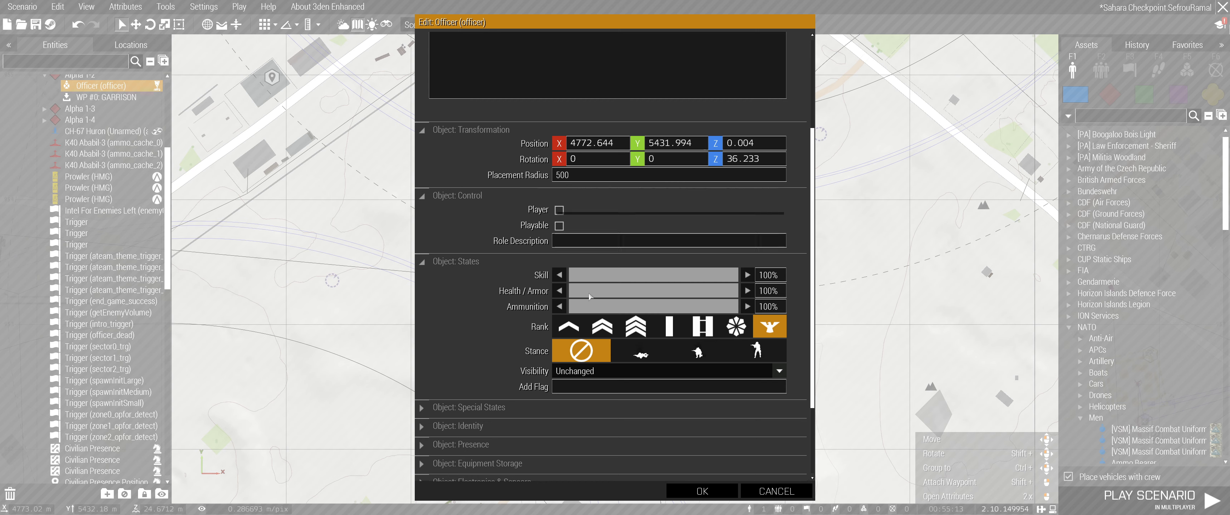
left_click(776, 491)
Examine the possible spawn area around the officer on the map, including the nearby roads and buildings
scroll(640, 297, "down", 3)
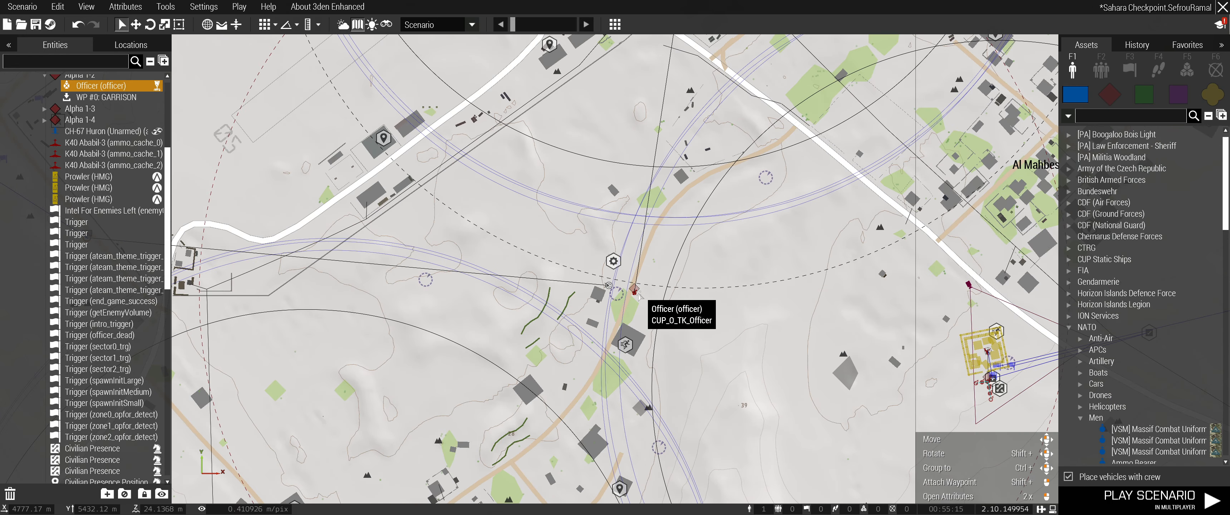
scroll(638, 296, "down", 4)
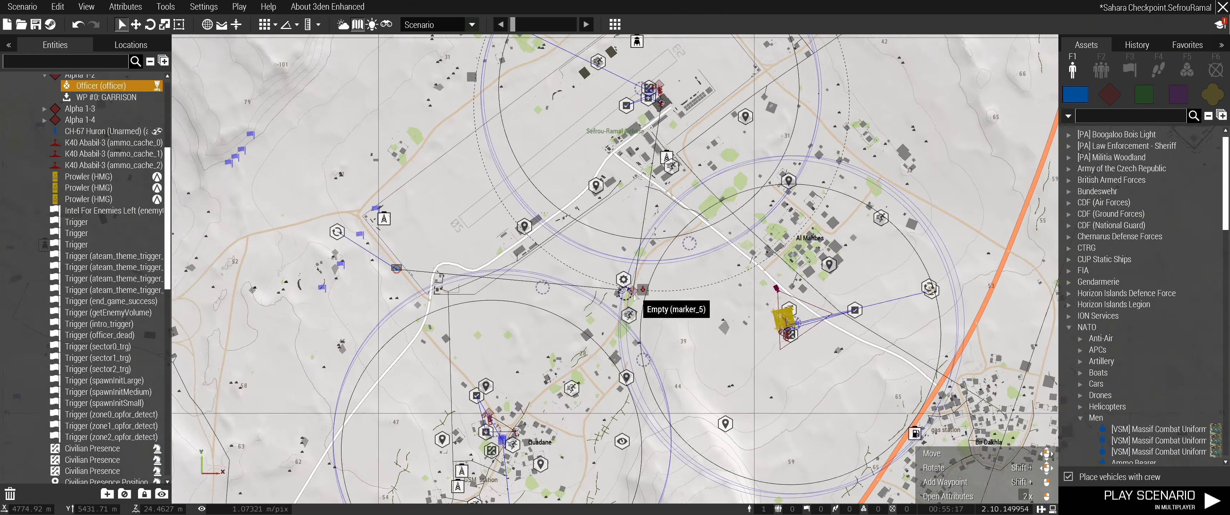
scroll(634, 295, "up", 5)
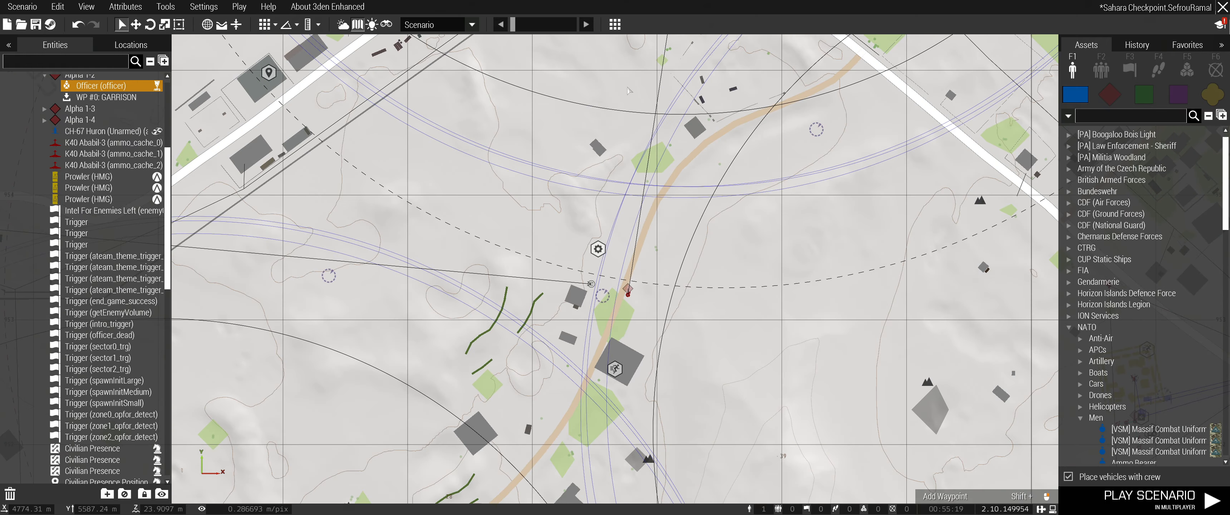
scroll(627, 89, "down", 3)
scroll(642, 87, "up", 3)
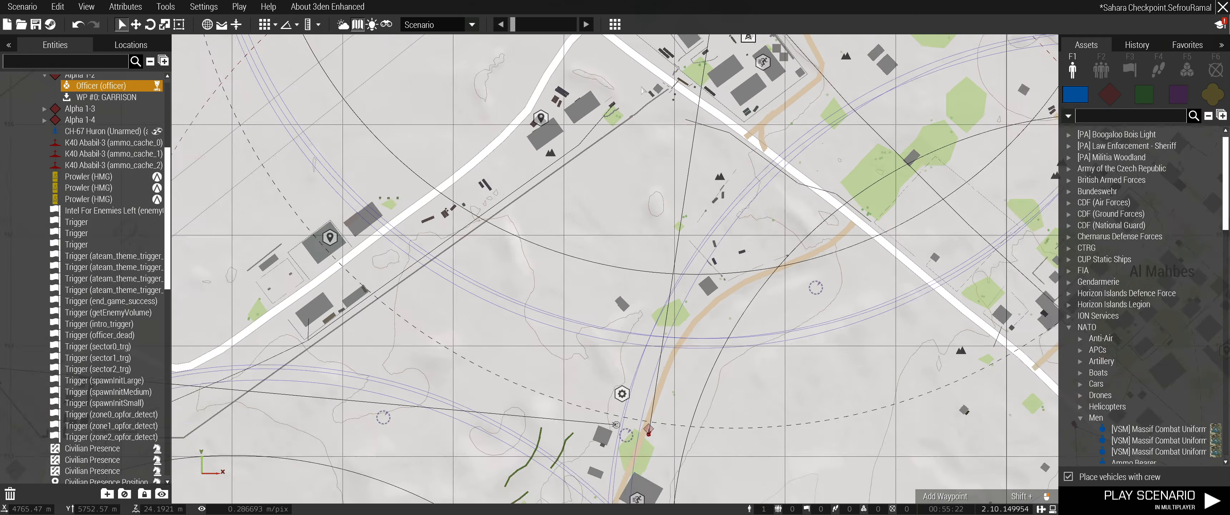
scroll(642, 89, "down", 5)
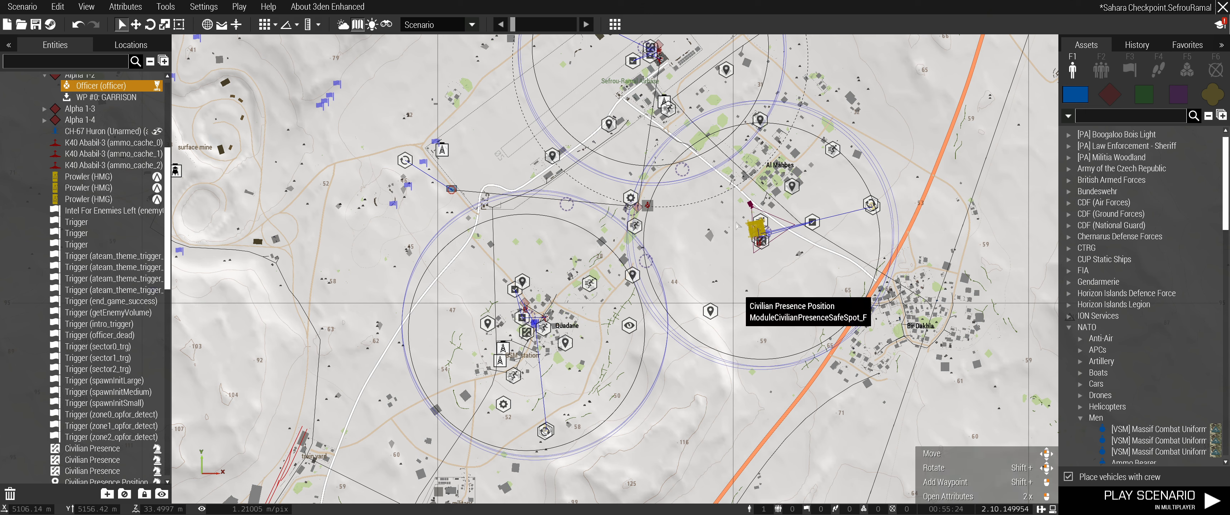
scroll(757, 350, "down", 3)
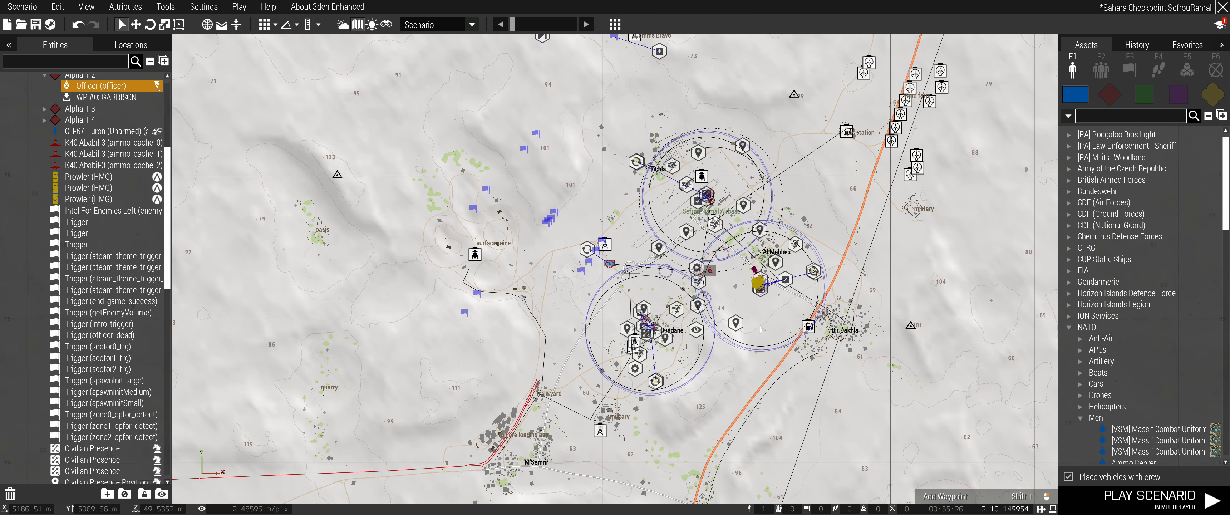
Examine the three circled zones and the empty markers between them on the scenario map
right_click_drag(517, 340, 281, 282)
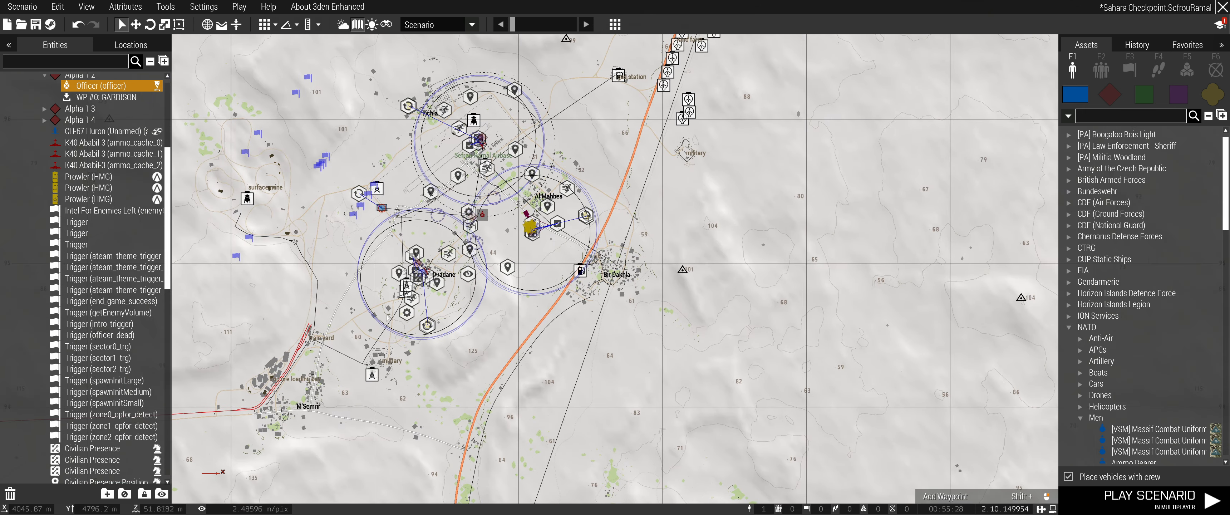
scroll(484, 357, "up", 3)
right_click_drag(505, 315, 595, 435)
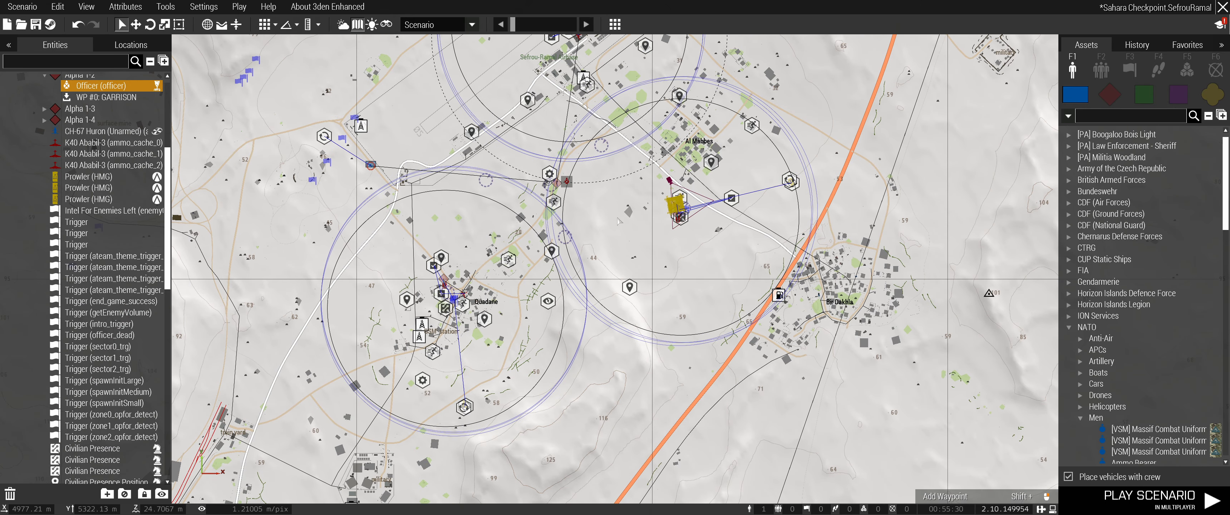
right_click_drag(620, 223, 702, 295)
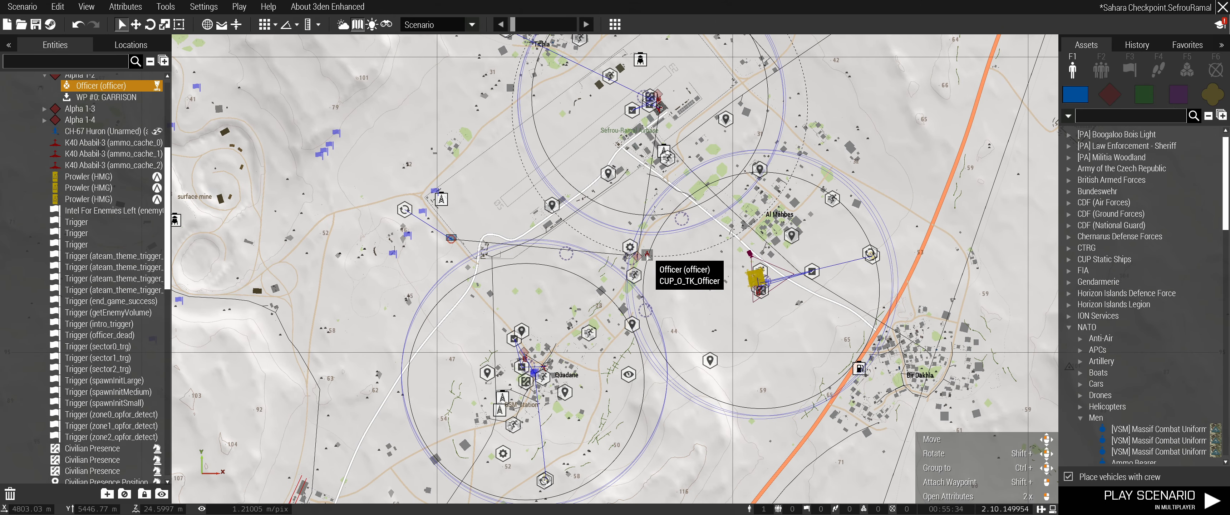
scroll(647, 255, "down", 1)
scroll(650, 256, "up", 3)
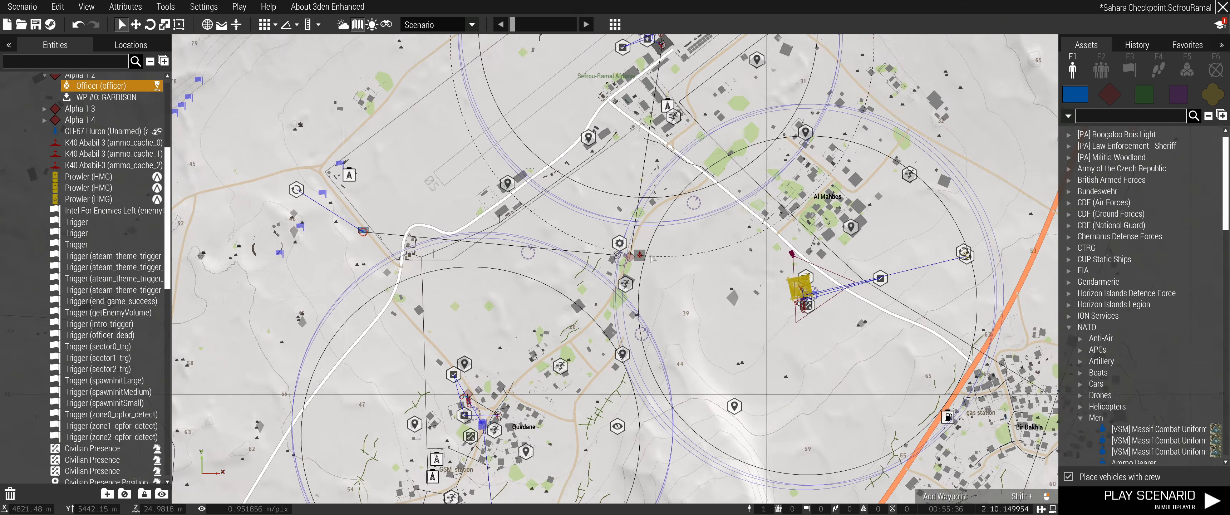
scroll(654, 259, "down", 4)
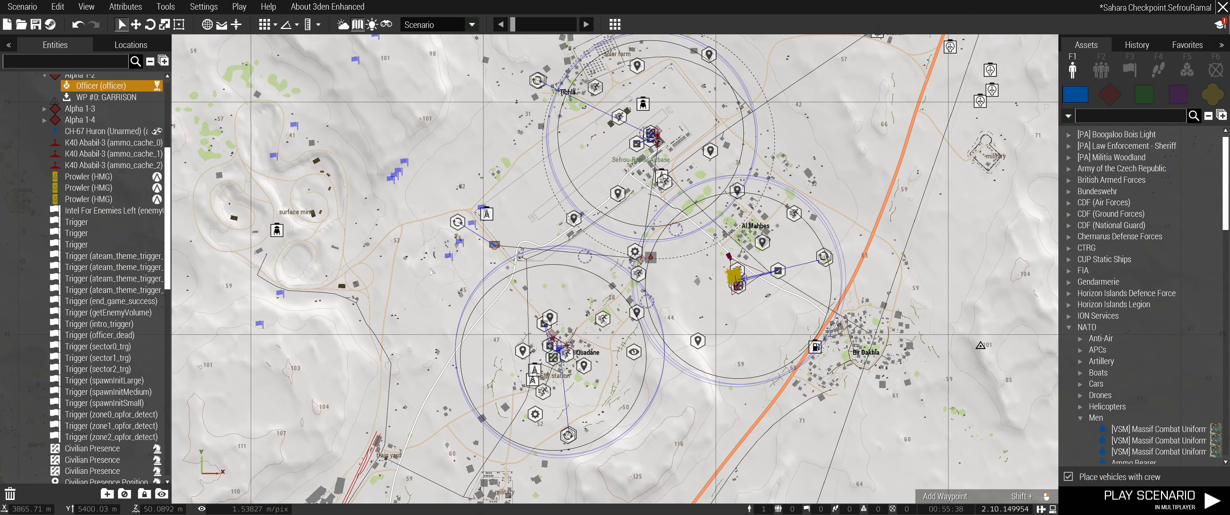
scroll(421, 297, "down", 2)
right_click_drag(421, 296, 510, 271)
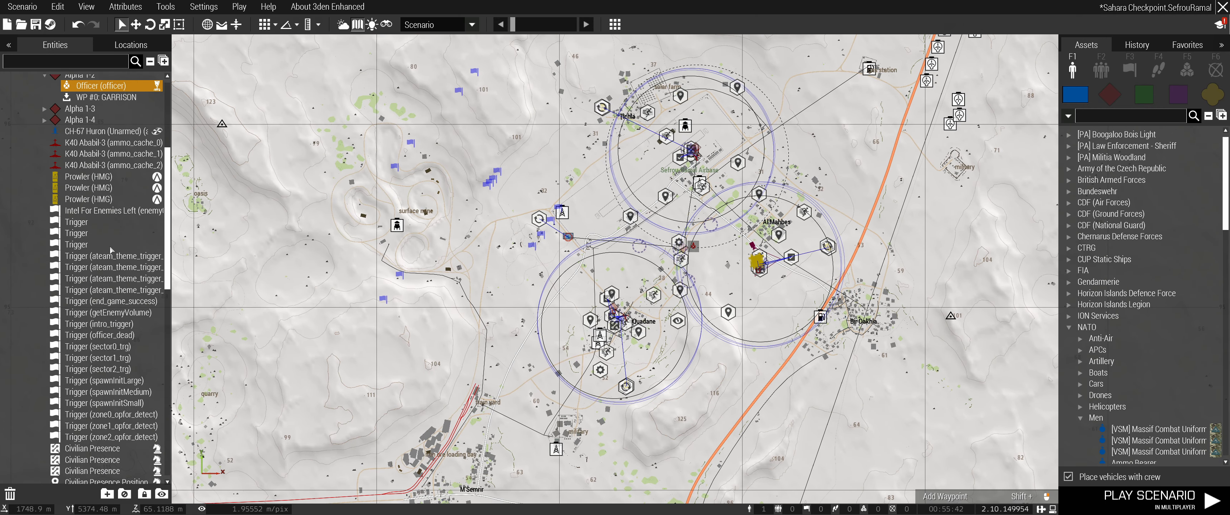
Open the spawnInitSmall trigger's attributes and review its condition and On Activation spawn code
scroll(129, 262, "down", 4)
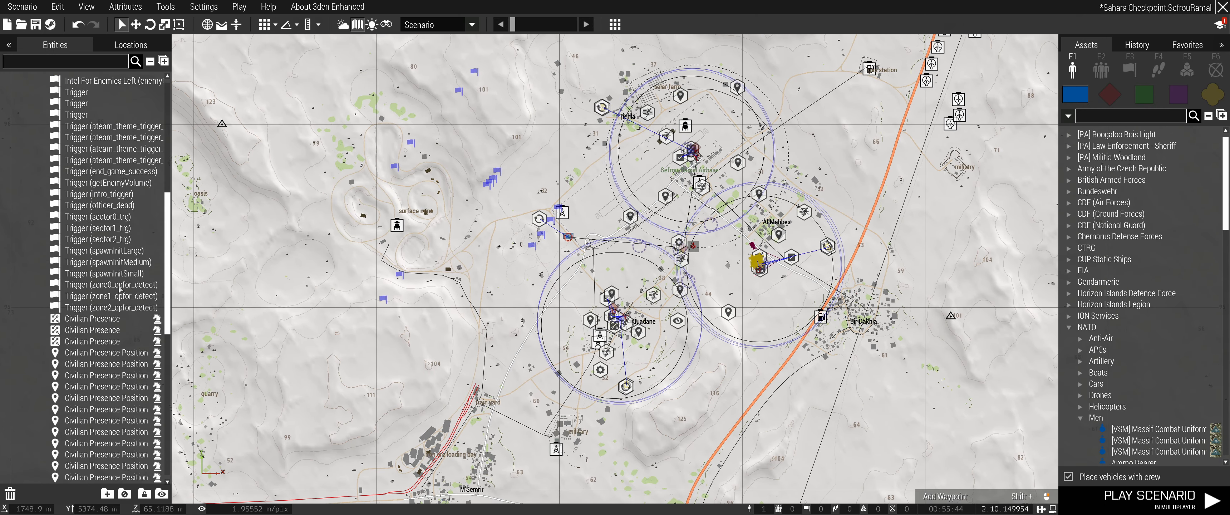
left_click(107, 274)
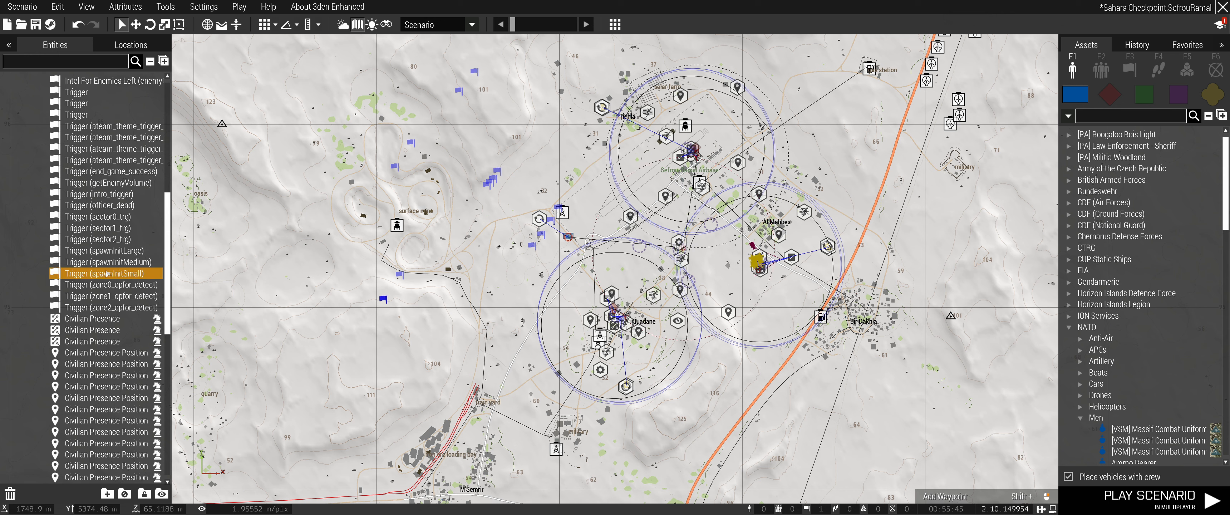
double_click(142, 274)
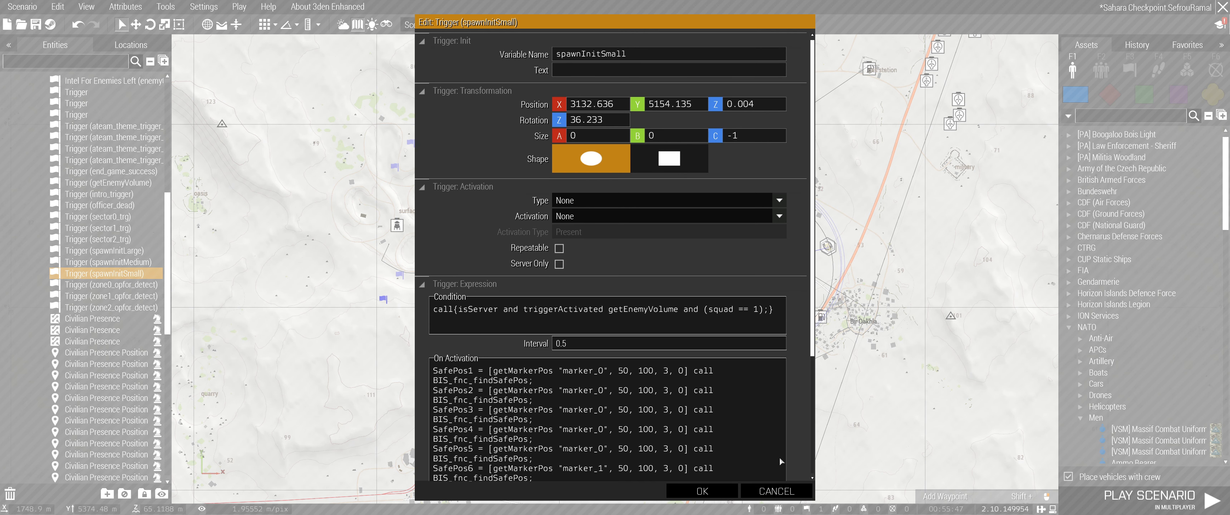
left_click_drag(812, 304, 811, 308)
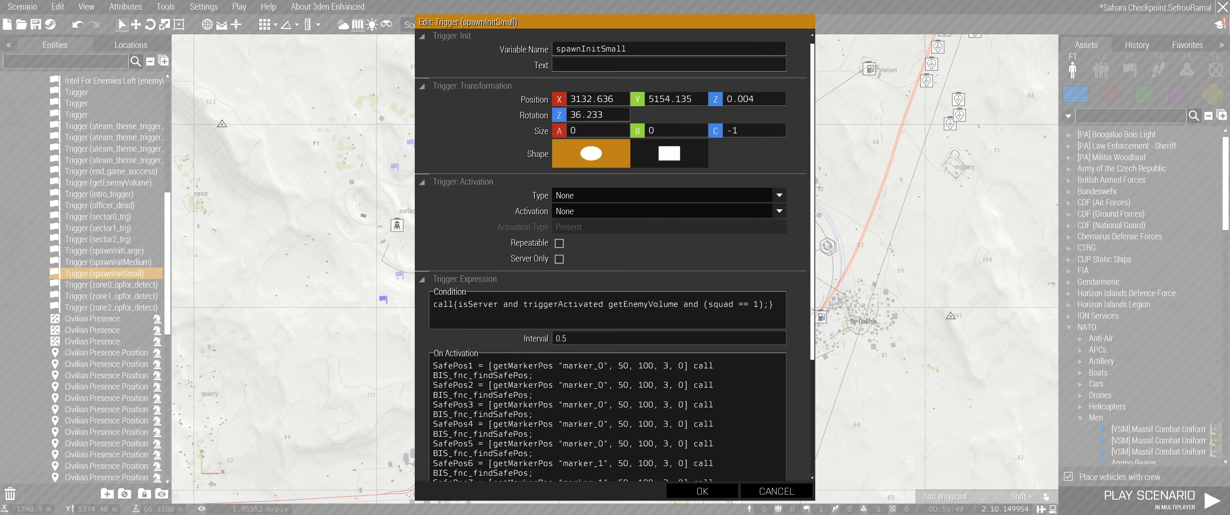
scroll(618, 239, "down", 5)
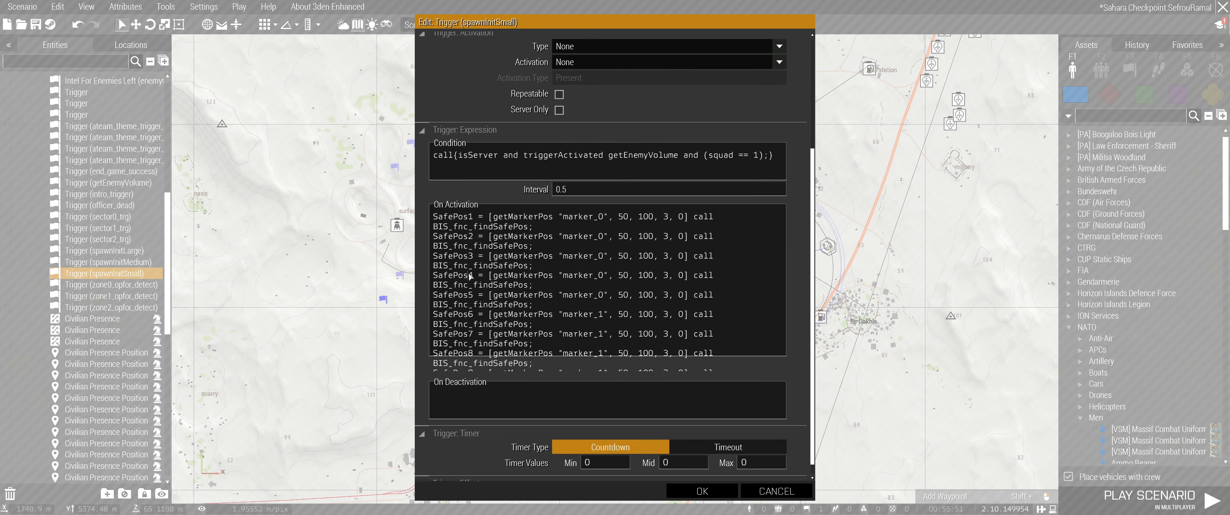
scroll(473, 268, "up", 5)
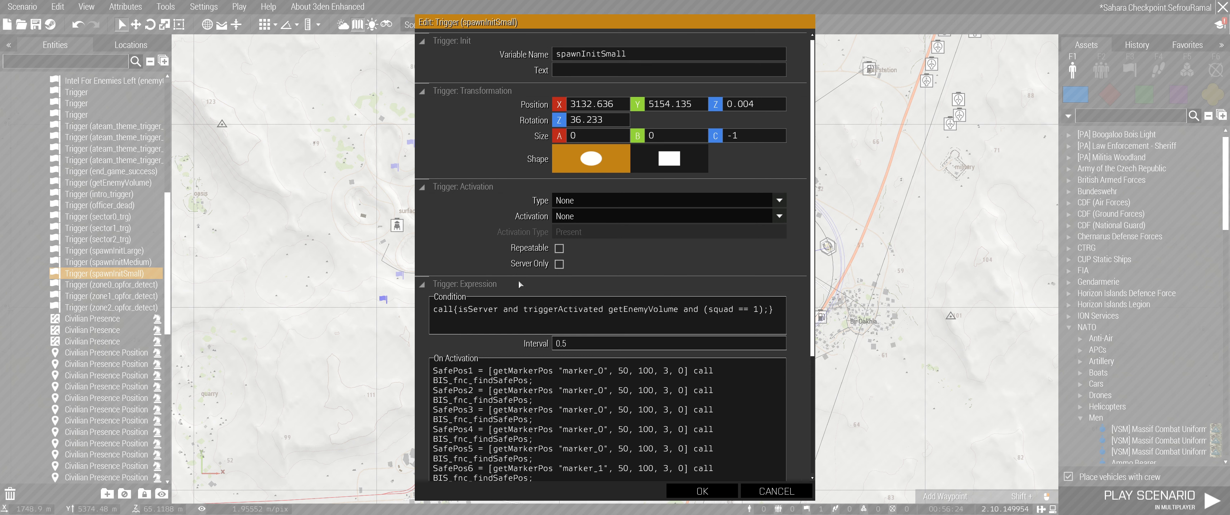
scroll(527, 278, "down", 4)
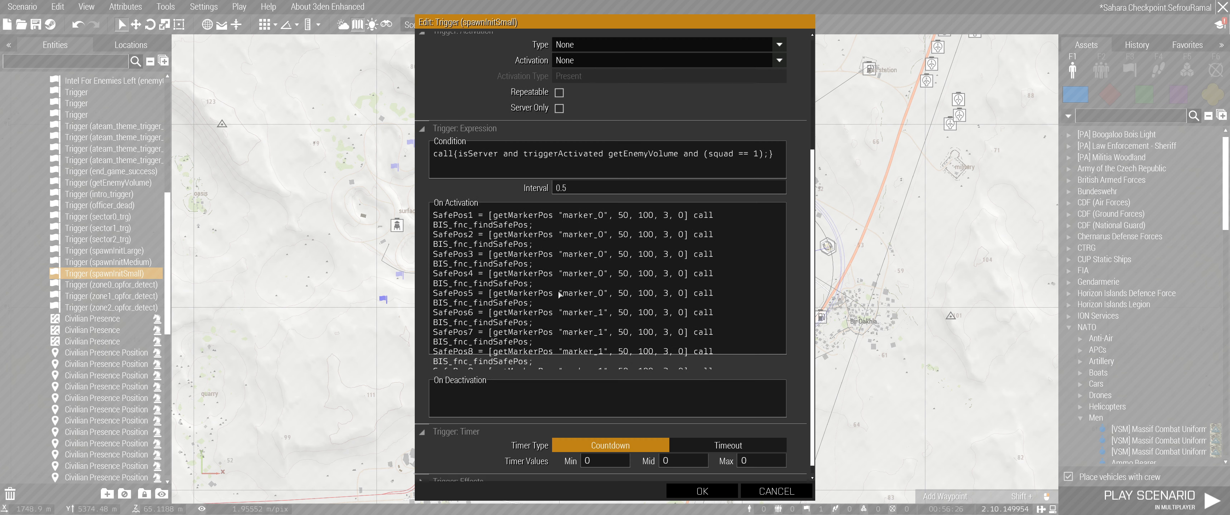
Review the spawnInitSmall trigger's size, activation, expression and timer settings, and close its attributes without changes
scroll(684, 244, "up", 3)
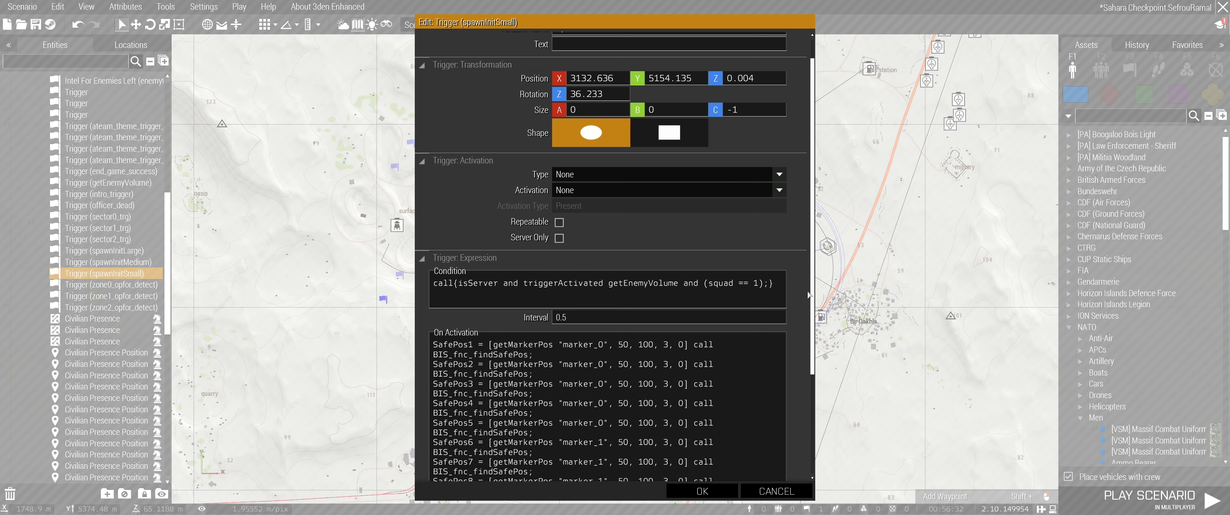
scroll(662, 300, "down", 3)
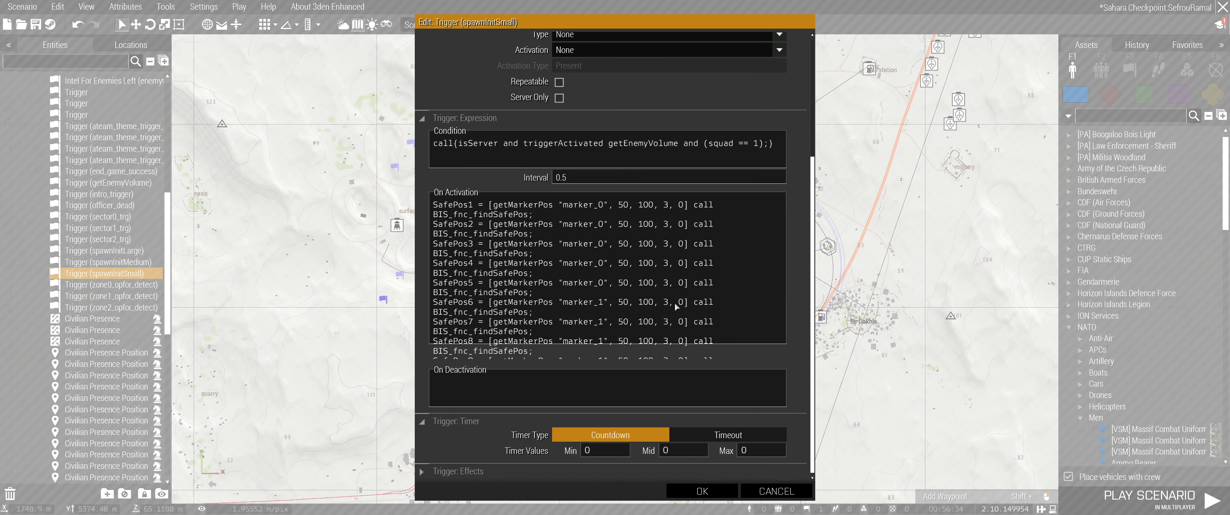
left_click(774, 490)
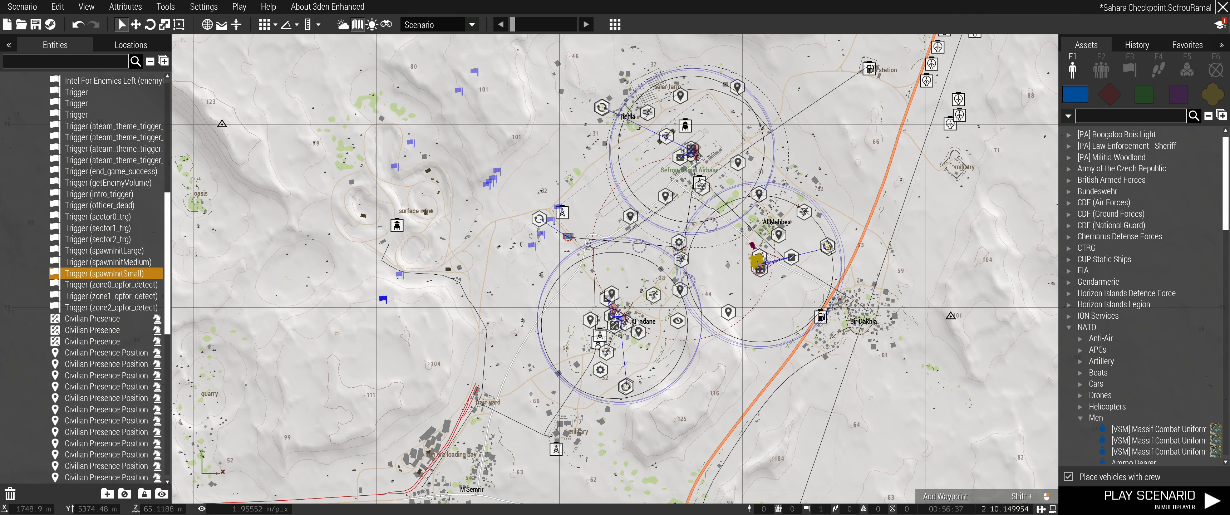
View the walled outpost south of Al Mahbes in 3D, examining its tower and K40 Ababil-3 ammo cache and the terrain toward Quadane
scroll(754, 283, "up", 8)
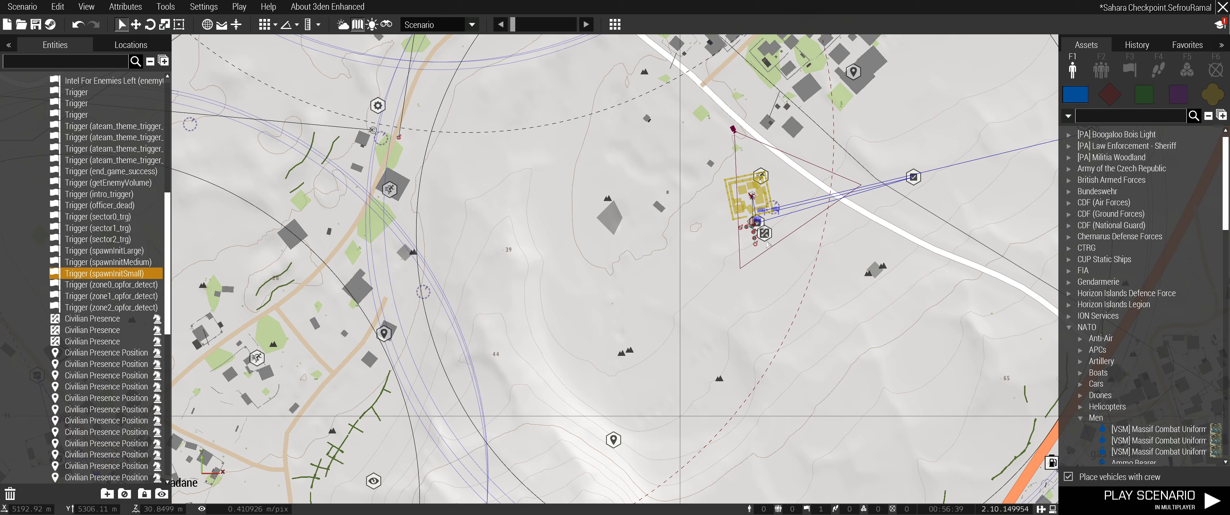
right_click(777, 229)
key("m")
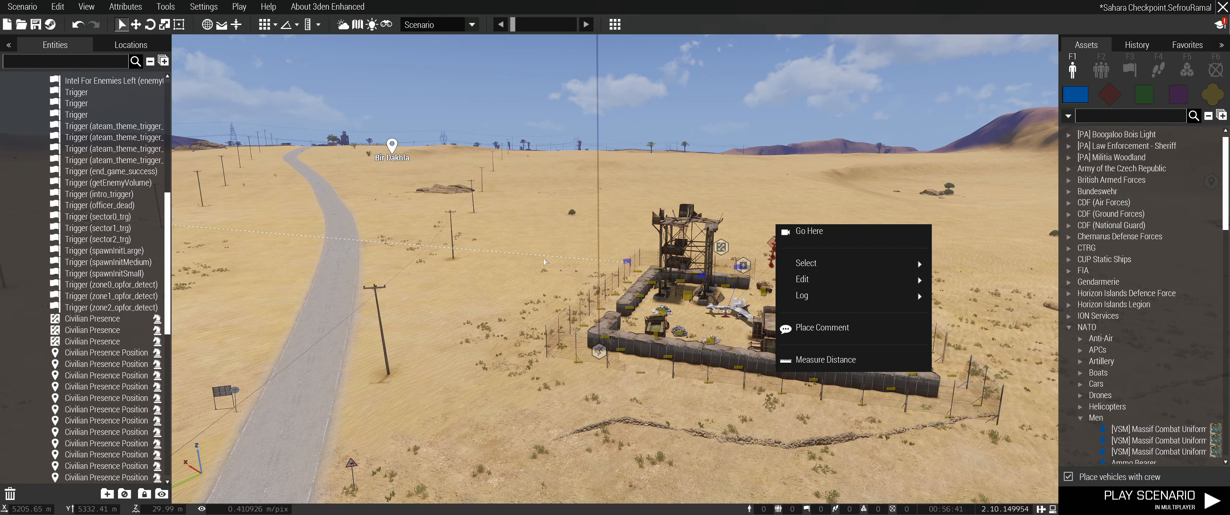
scroll(699, 356, "up", 6)
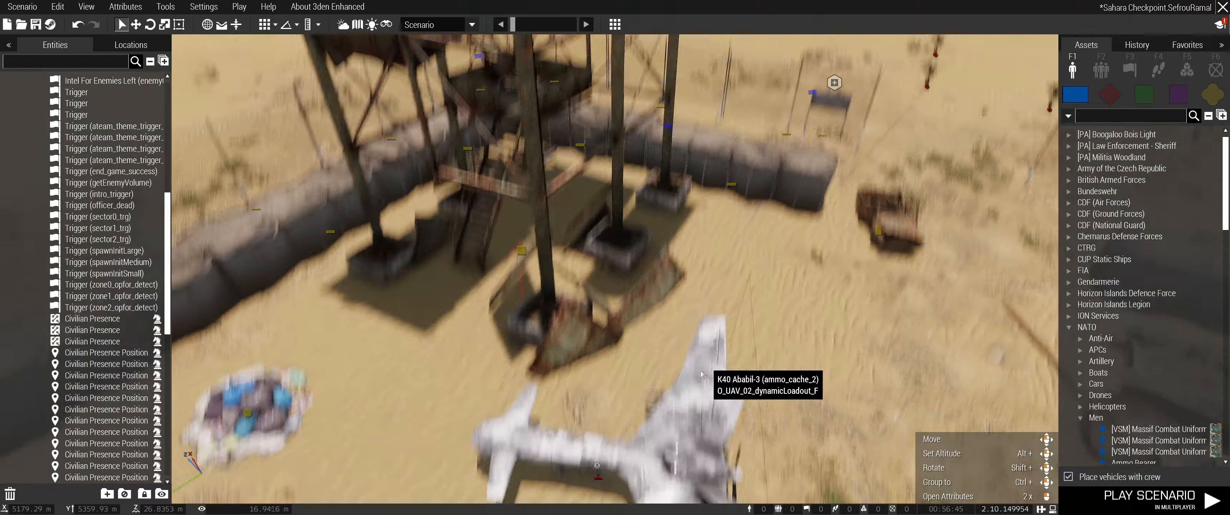
right_click_drag(701, 374, 320, 318)
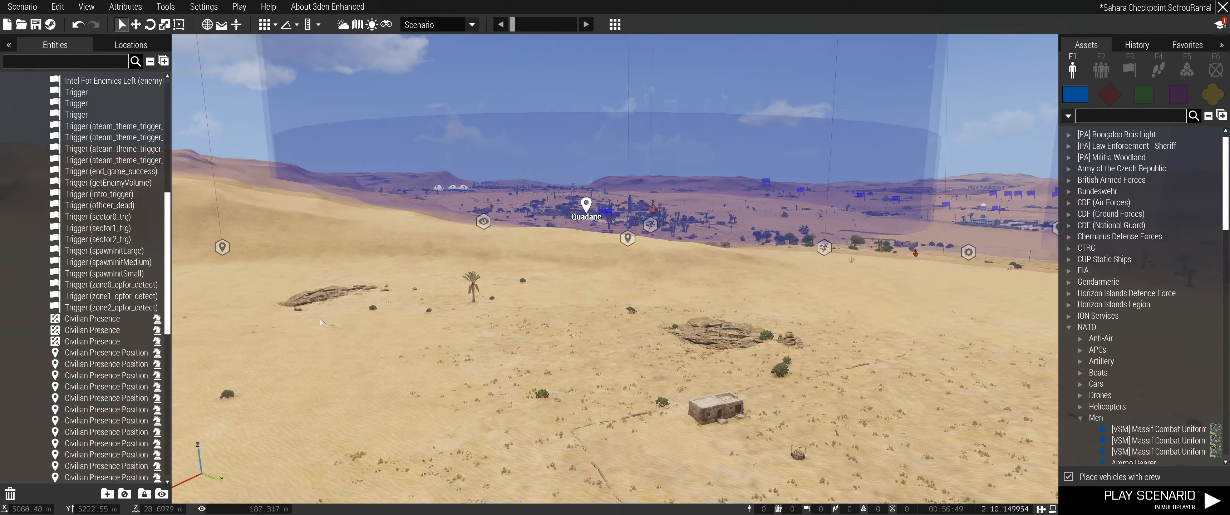
scroll(320, 319, "down", 1)
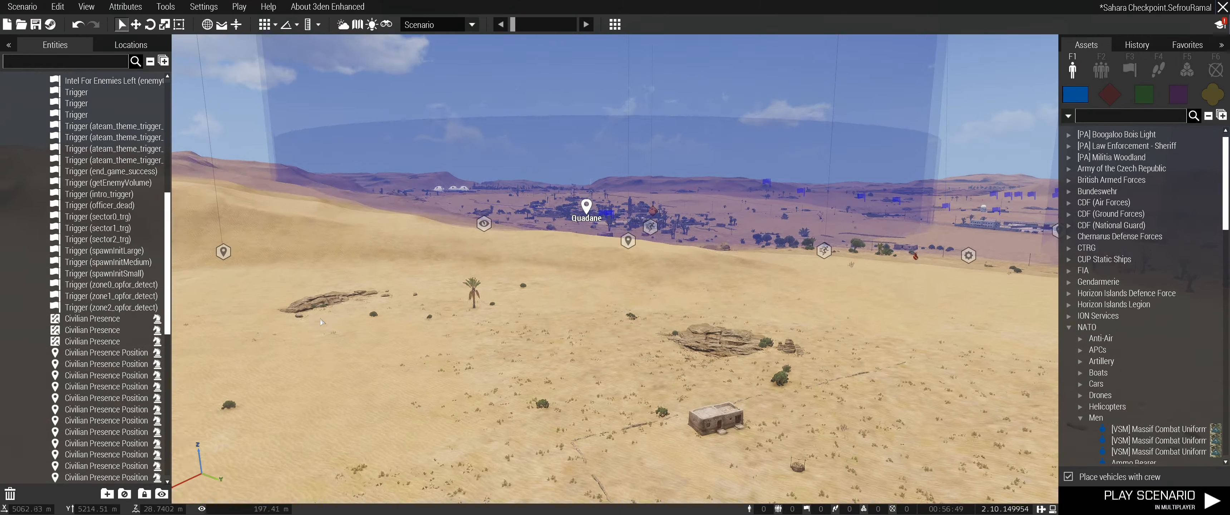